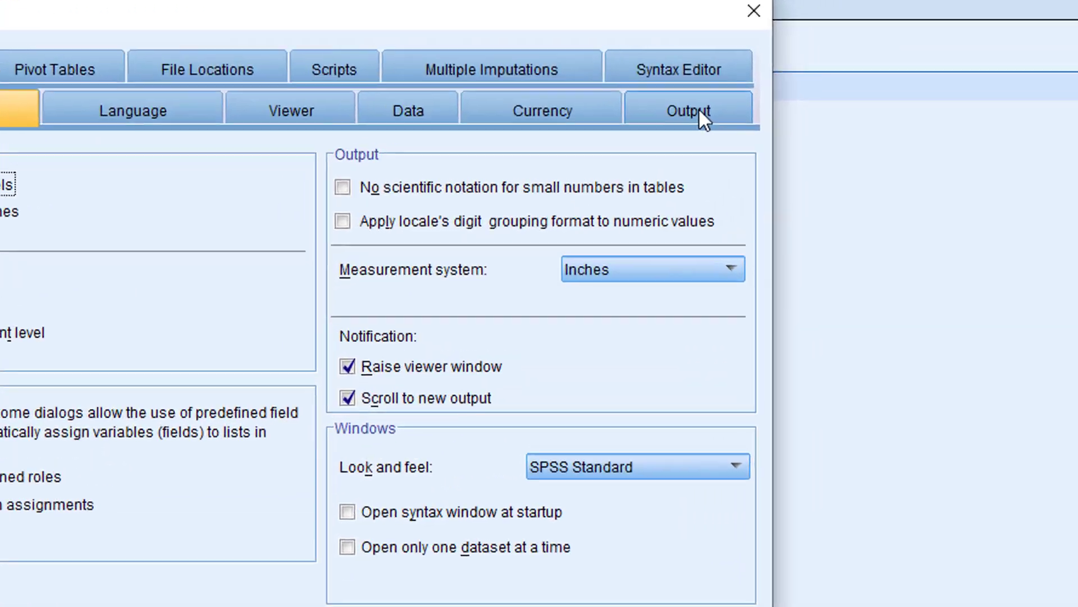
Set variable values in pivot table labels to be shown as Values and Labels in the output options, and apply the change
click(803, 81)
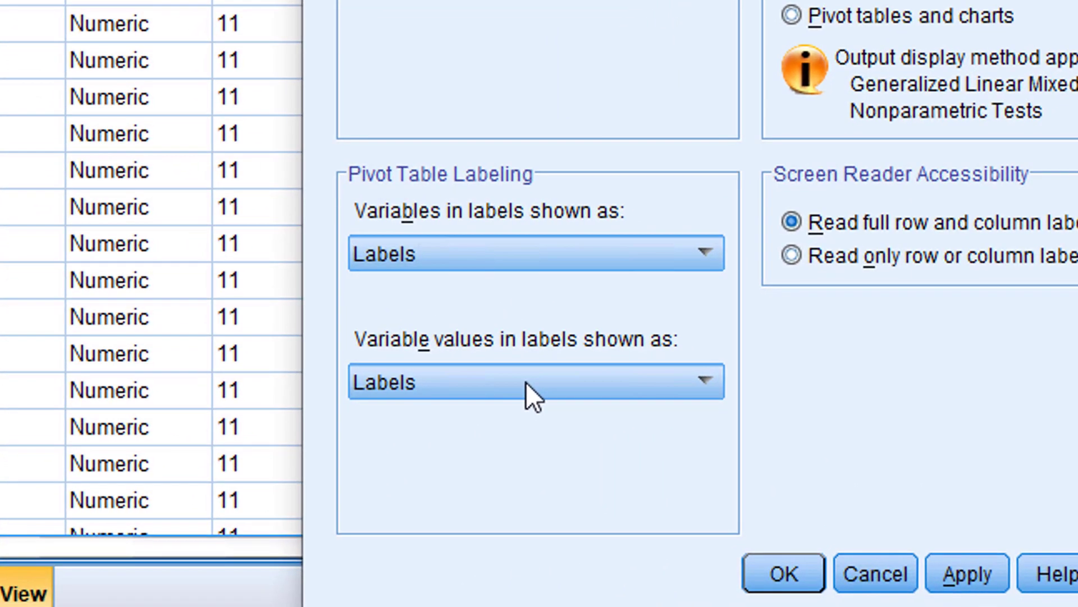
click(525, 382)
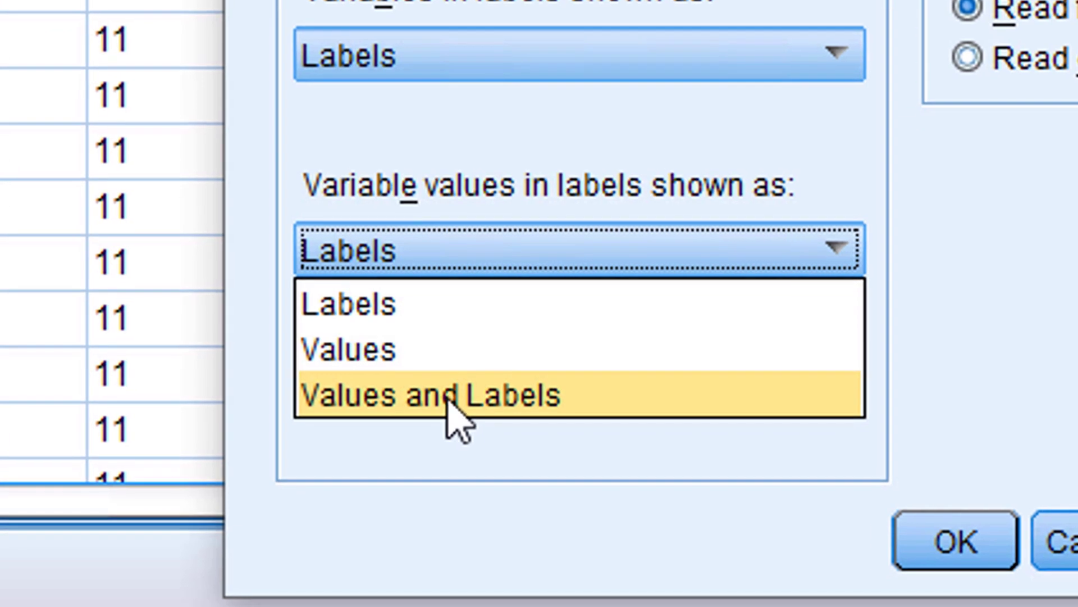
click(448, 395)
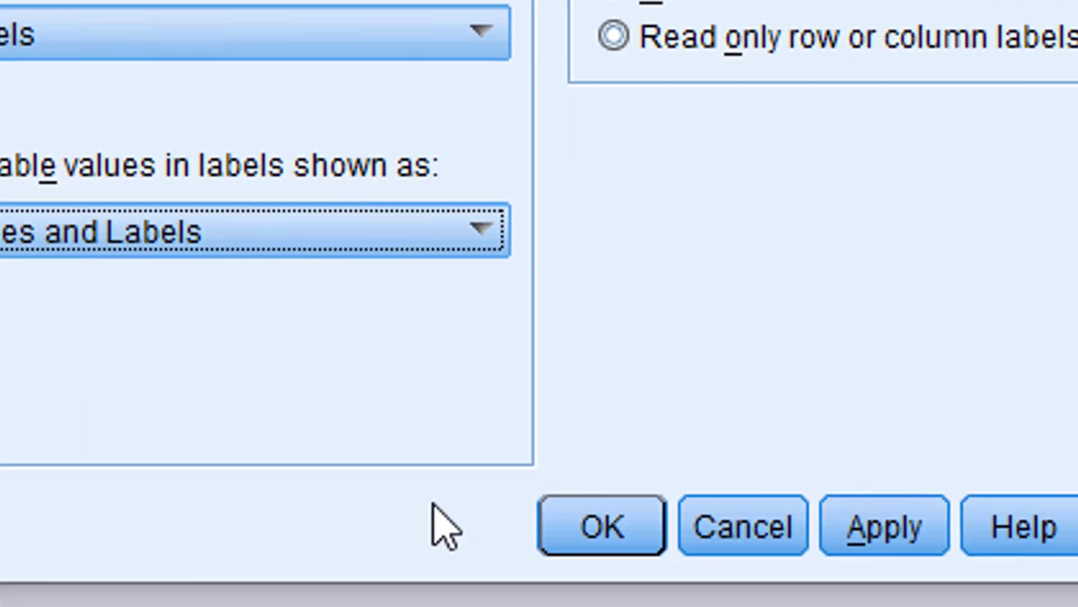
click(527, 521)
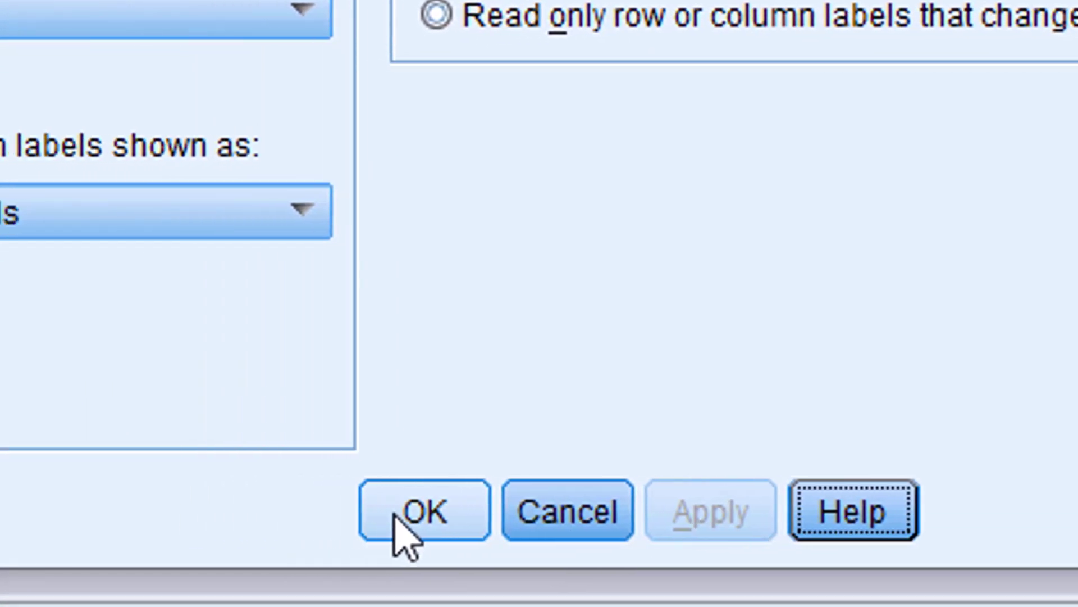
click(255, 536)
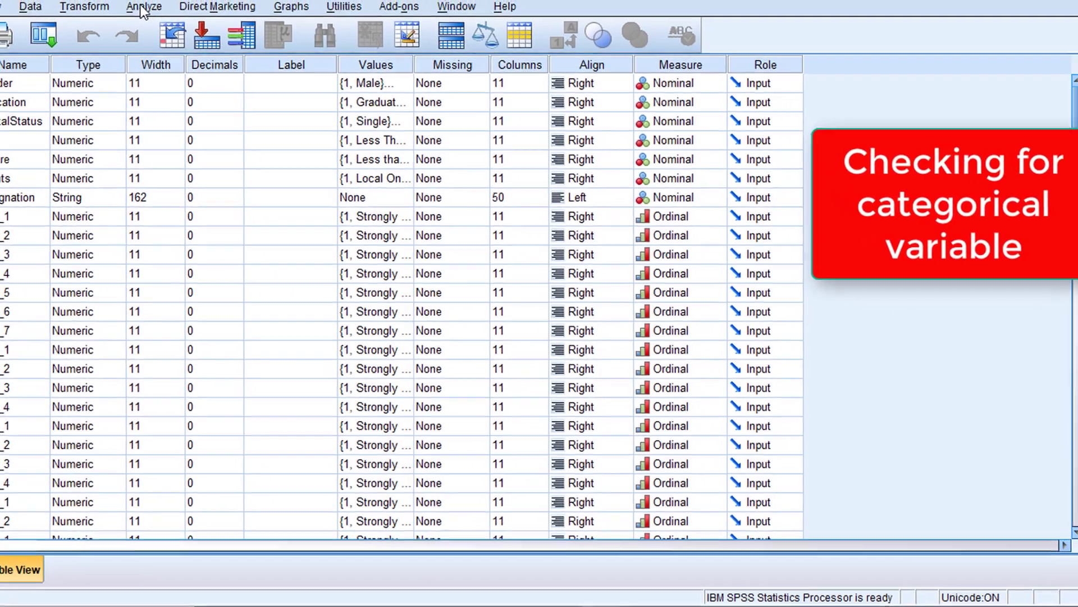
Open the Frequencies analysis and show its source variables by name, sorted alphabetically
click(186, 5)
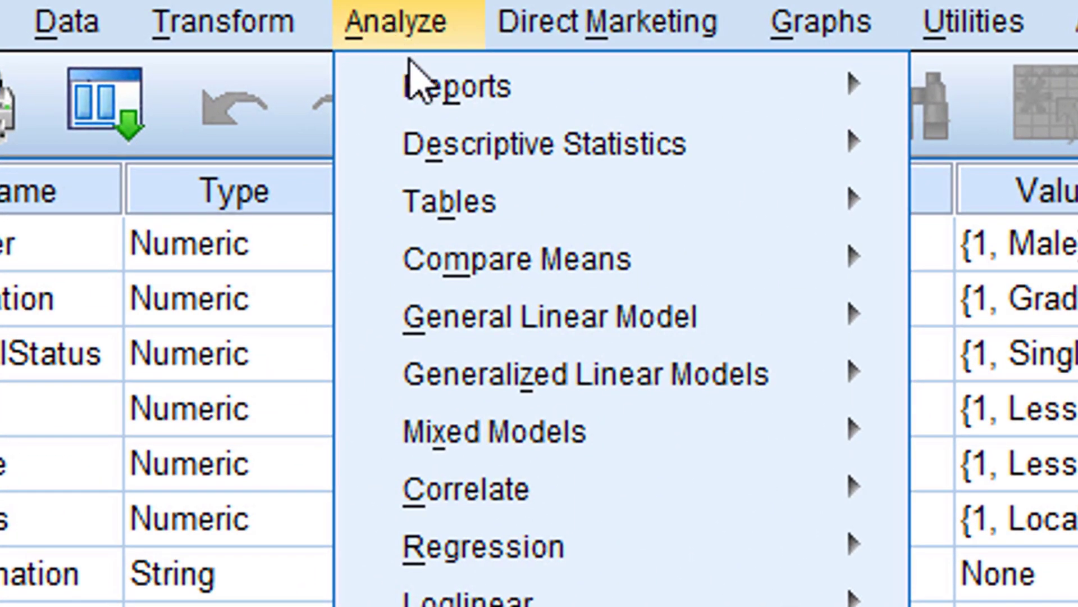
mouse_move(445, 149)
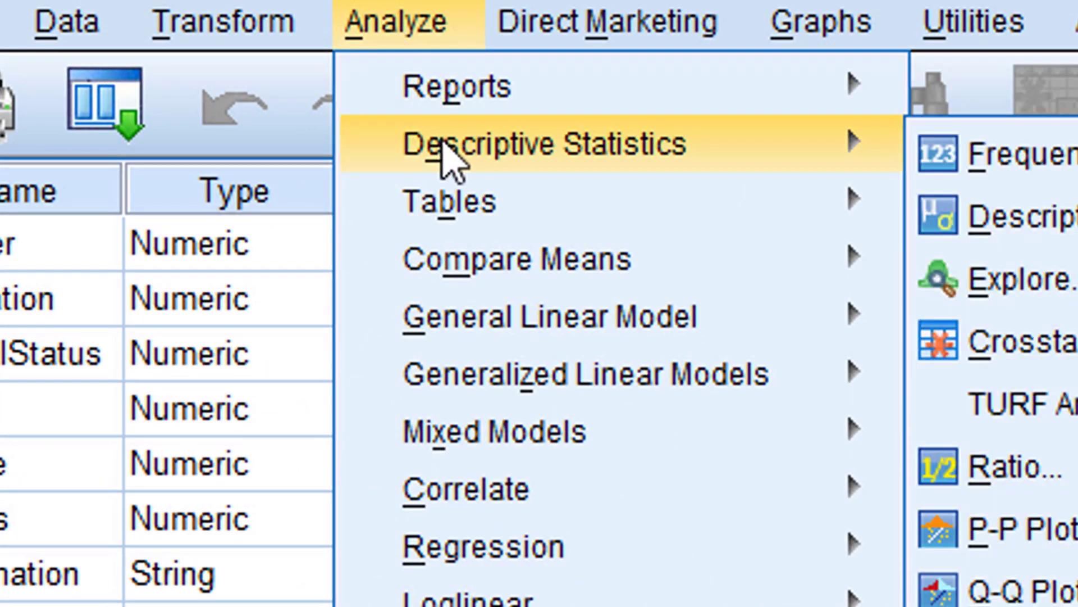
click(944, 175)
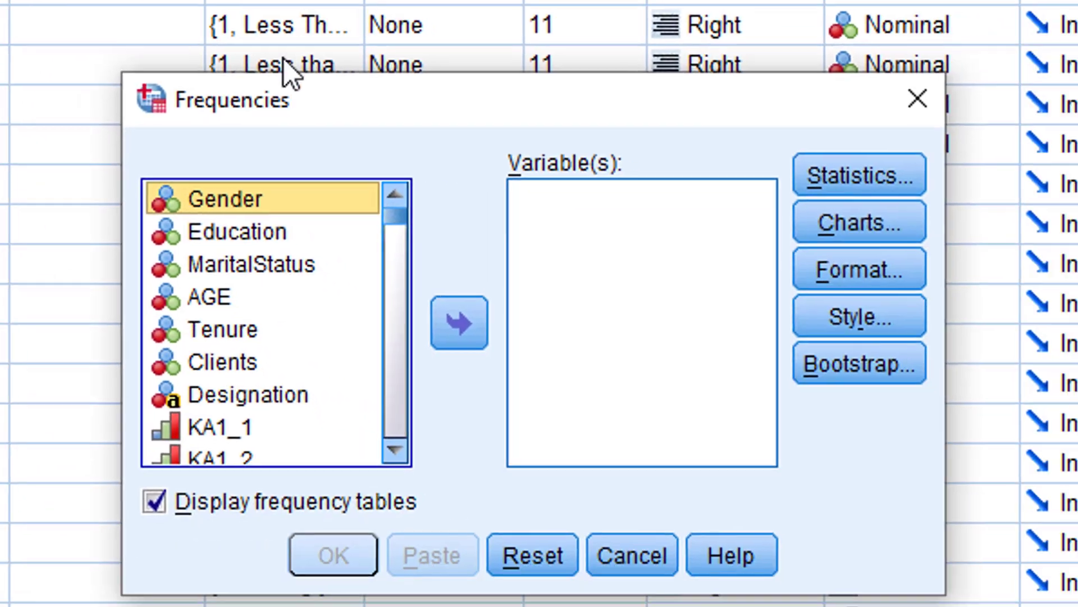
right_click(188, 227)
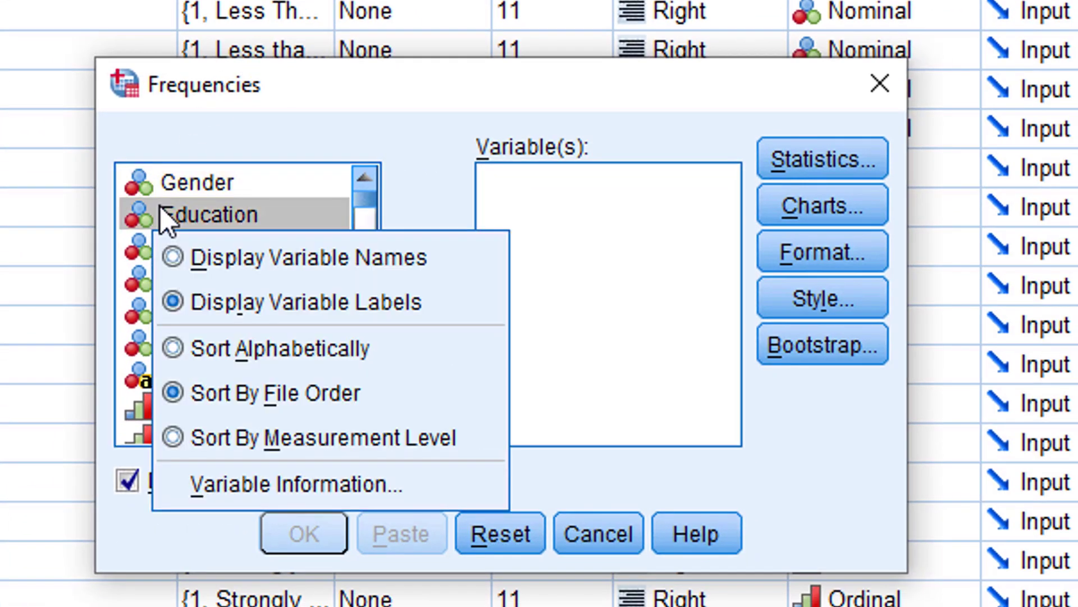
click(203, 347)
right_click(200, 250)
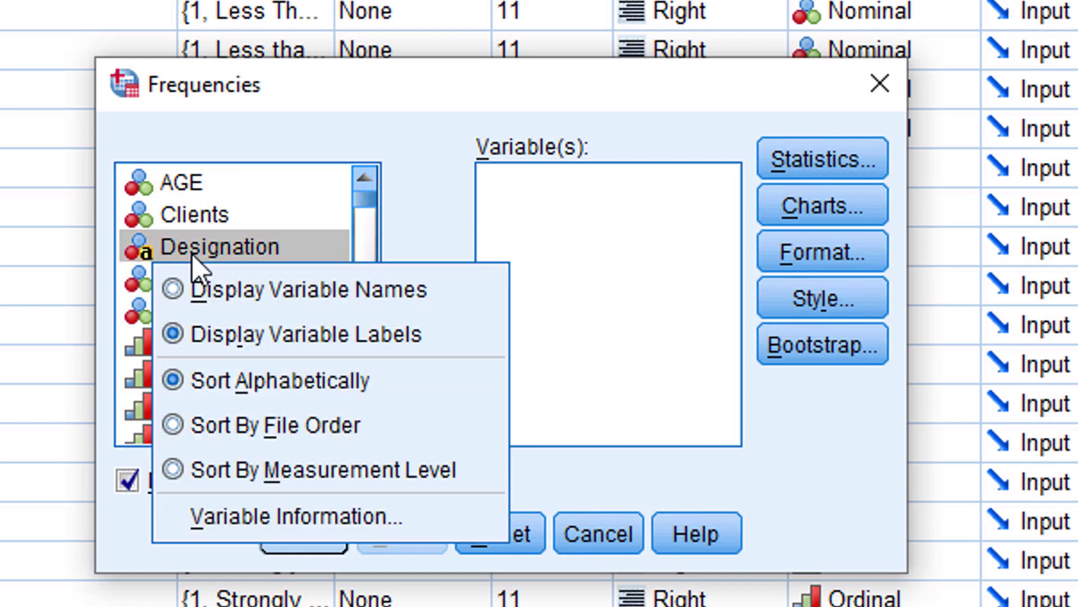
click(220, 292)
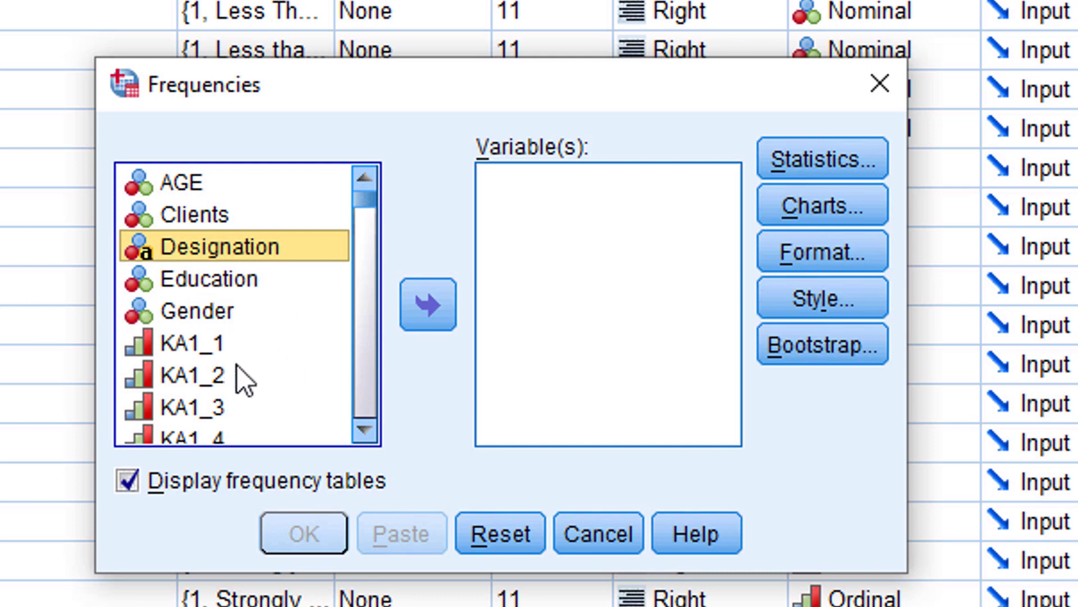
Run Frequencies on Gender with the minimum and maximum statistics, and maximize the output window
click(191, 313)
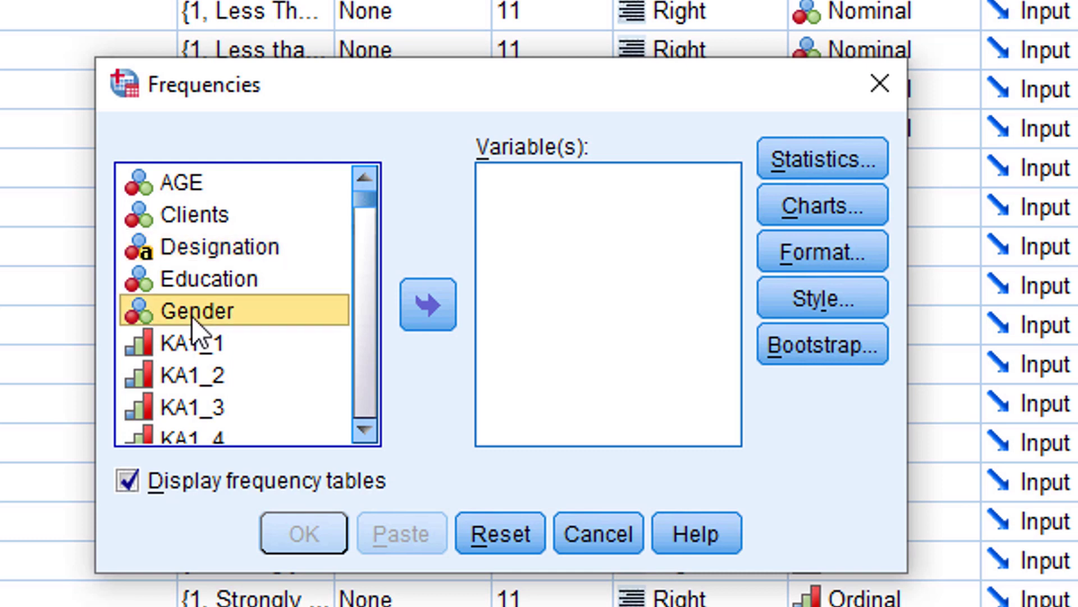
click(428, 305)
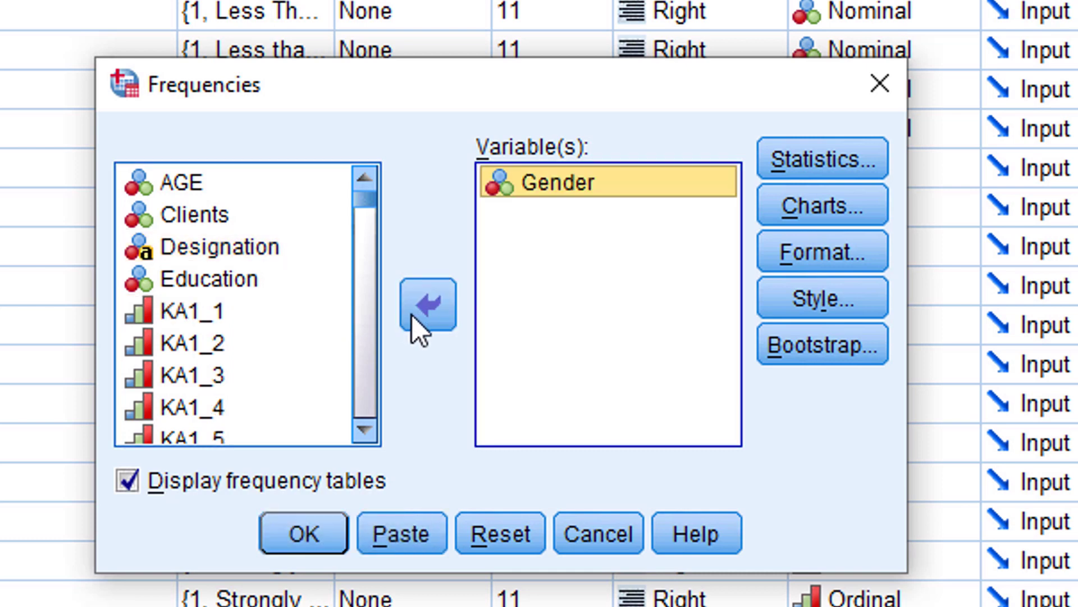
click(864, 155)
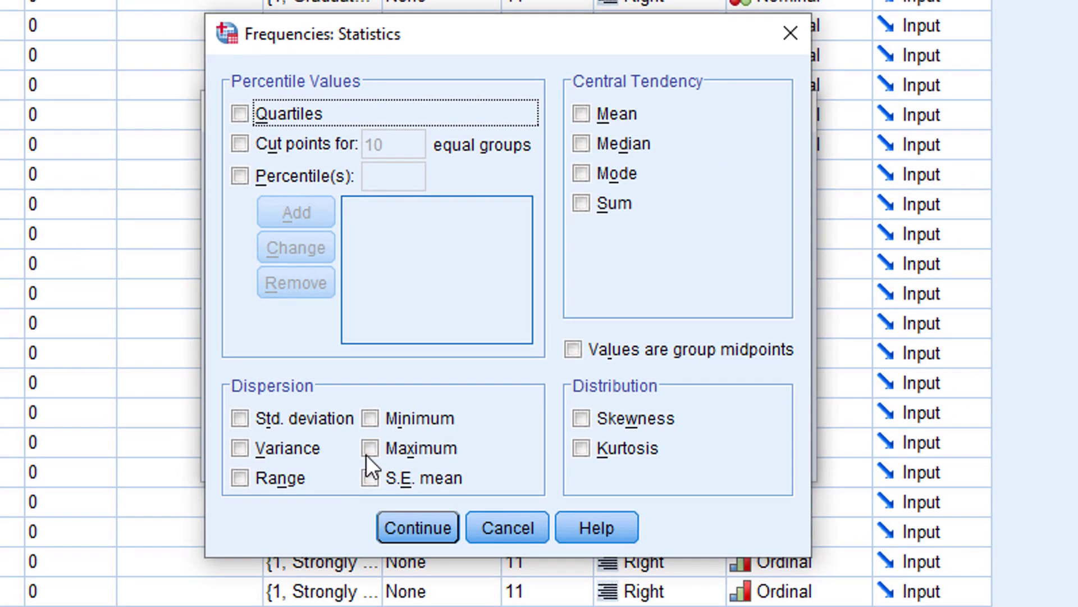
click(378, 421)
click(373, 448)
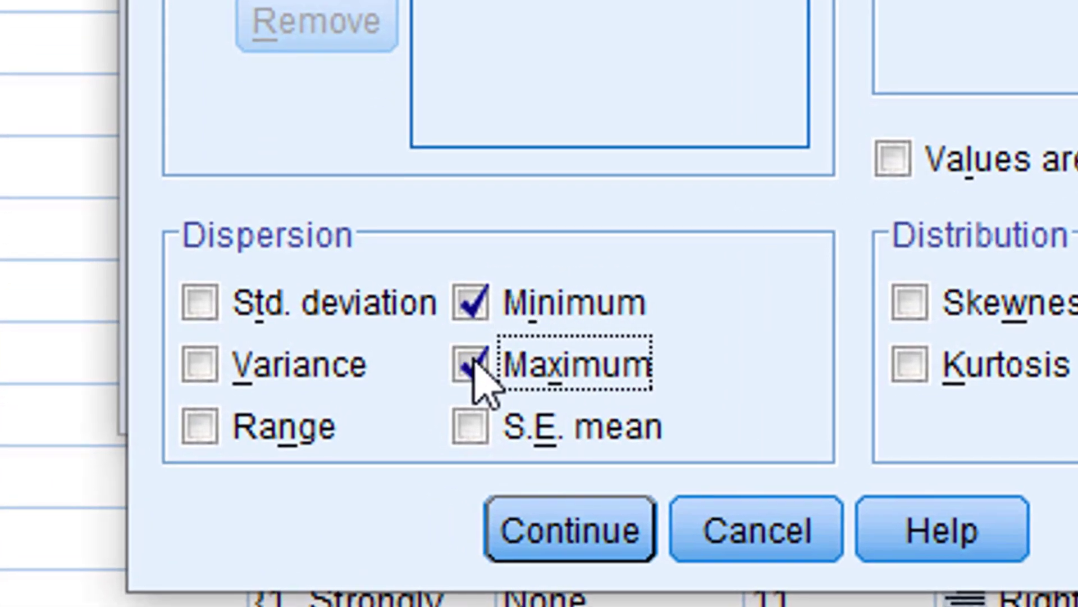
click(558, 533)
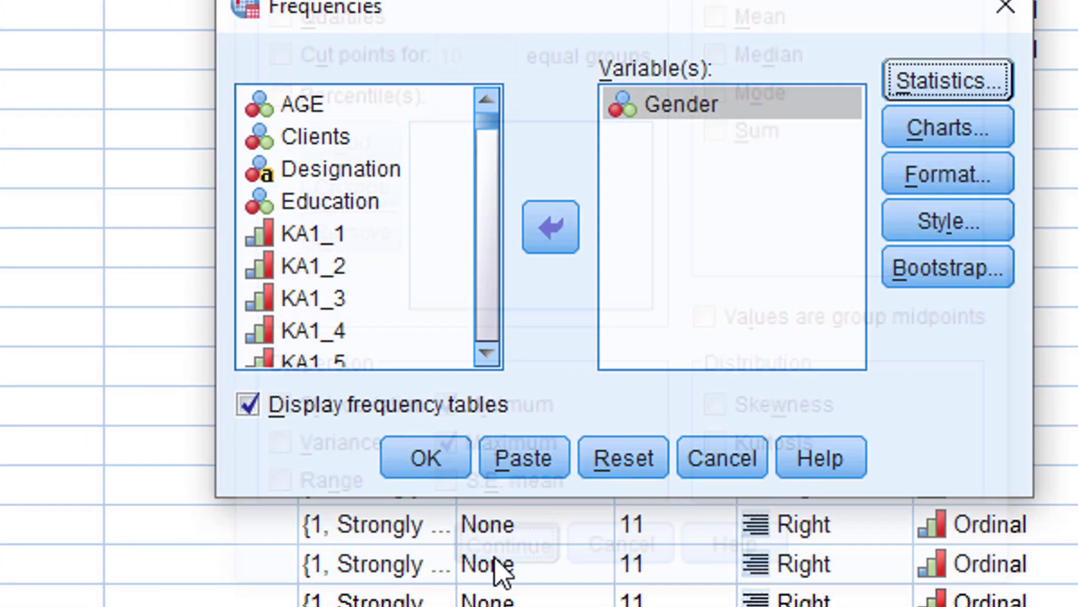
click(419, 458)
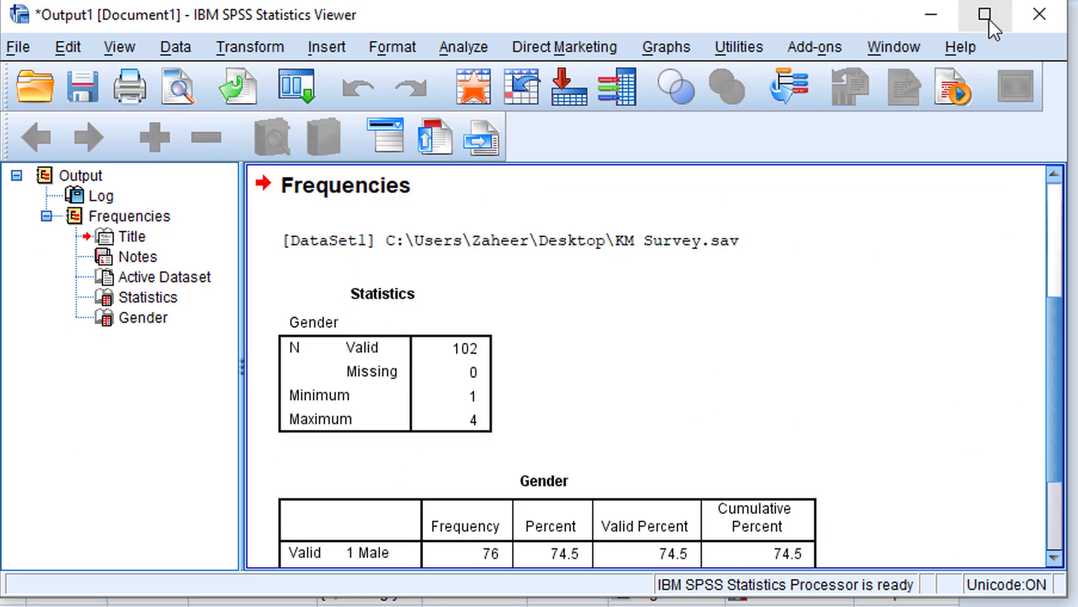
click(986, 20)
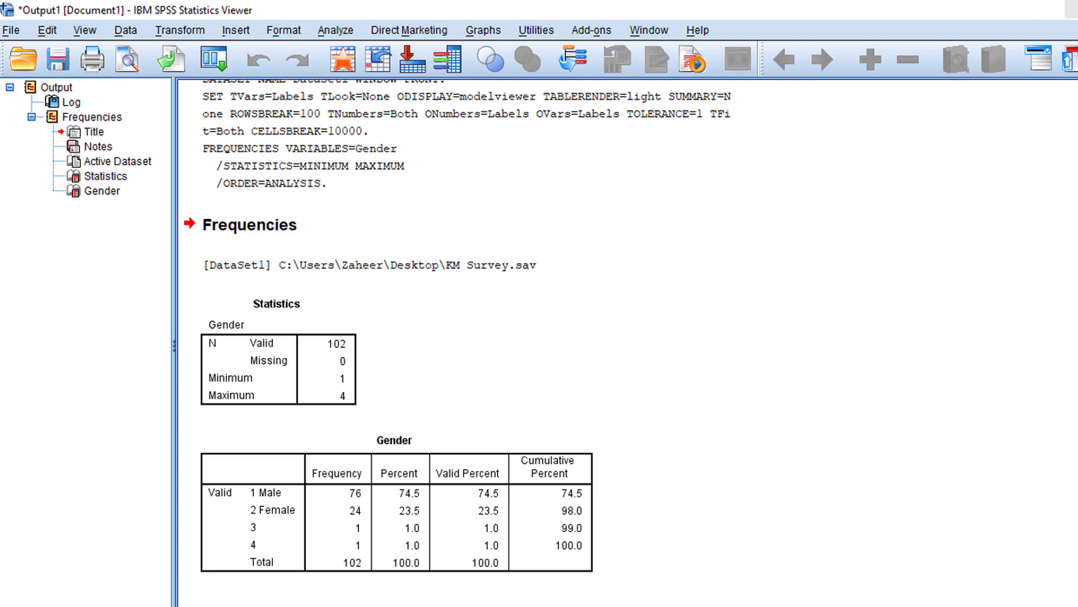
Check the value labels defined for Gender in the data editor against its frequency output
click(1071, 8)
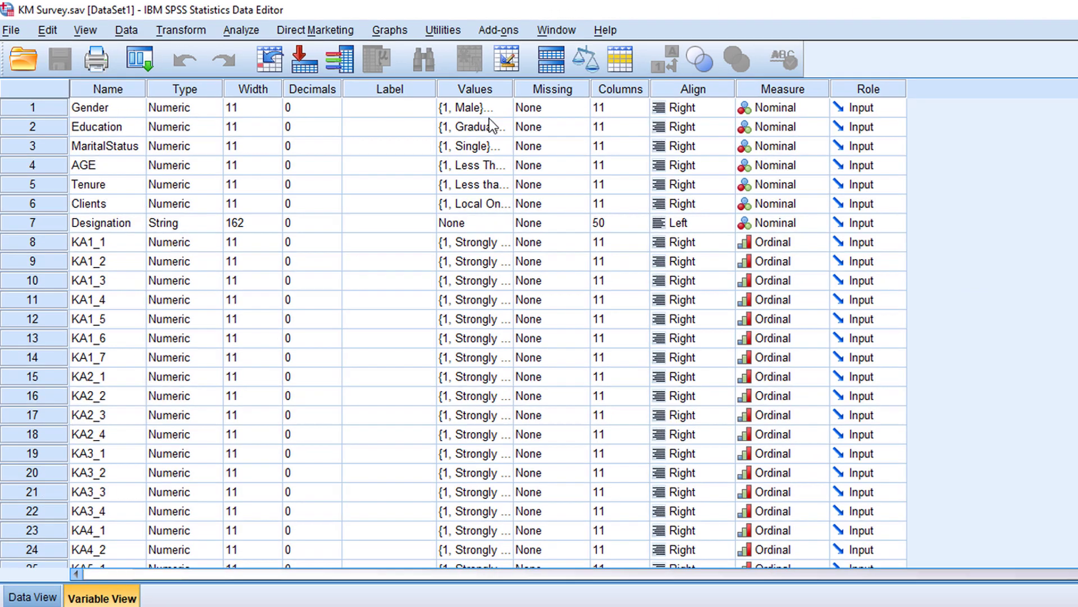
click(484, 111)
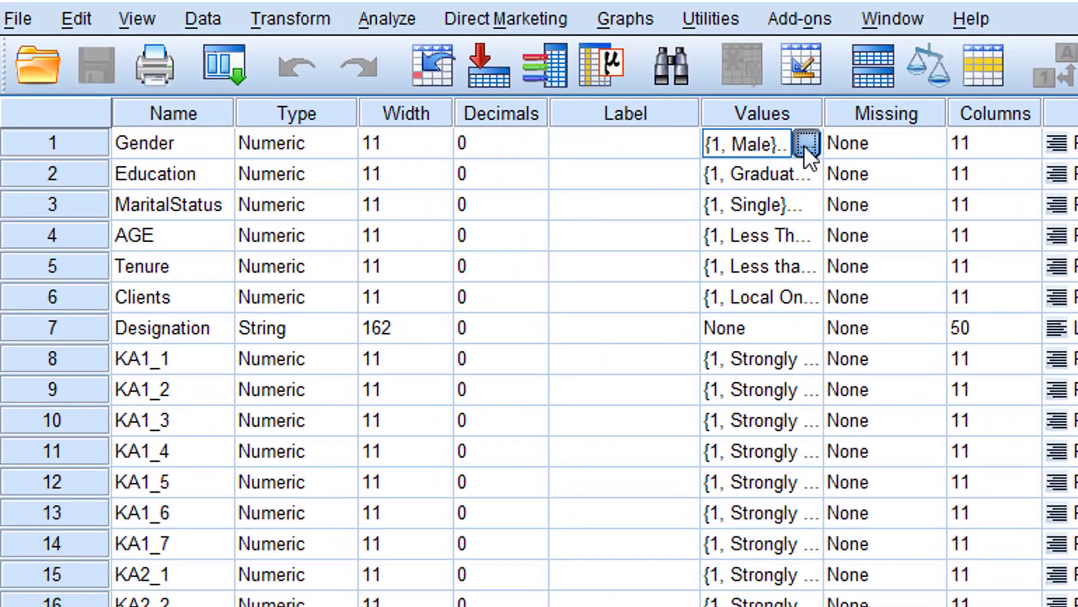
click(805, 145)
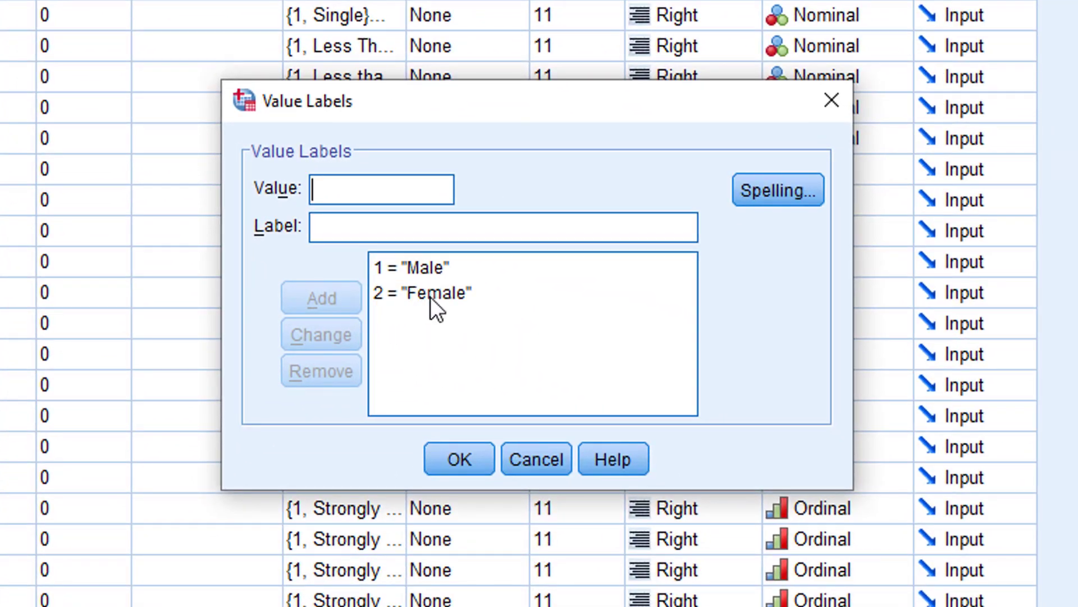
click(451, 462)
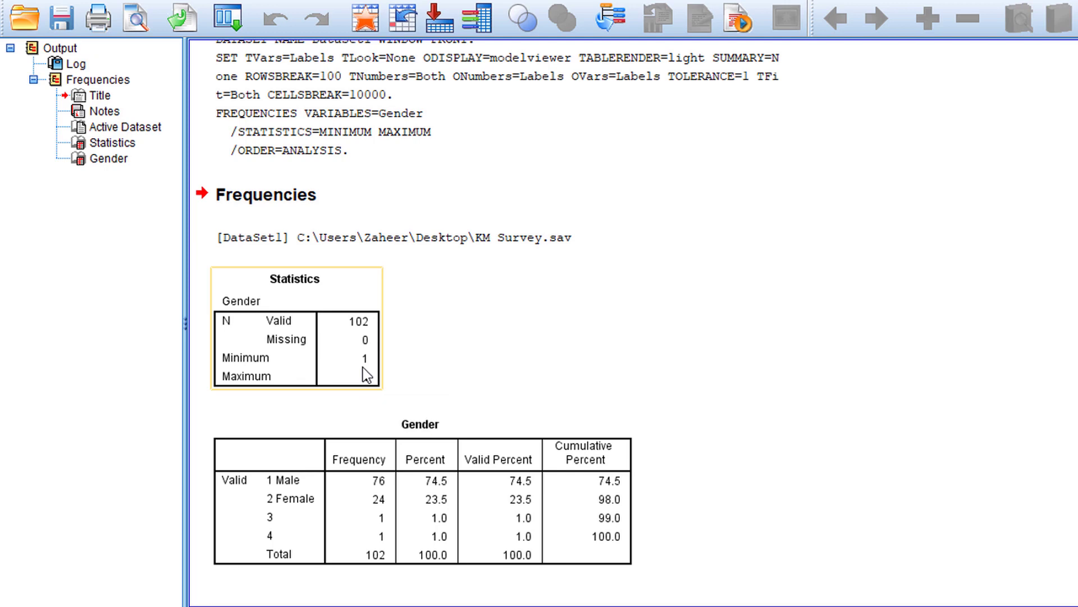
click(226, 482)
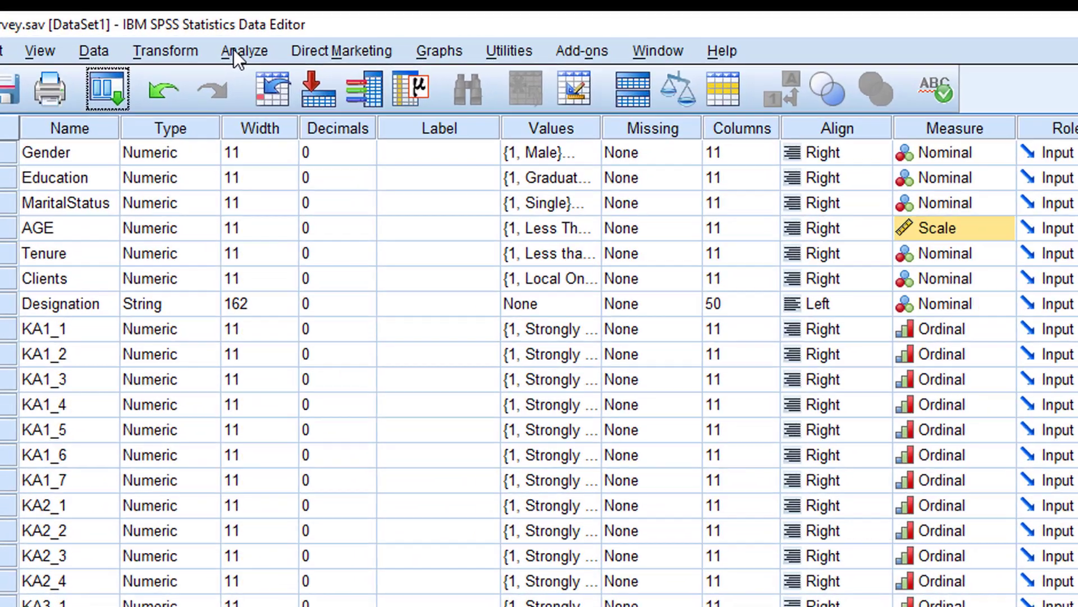
Run Descriptives on AGE with mean, standard deviation, minimum and maximum
click(167, 44)
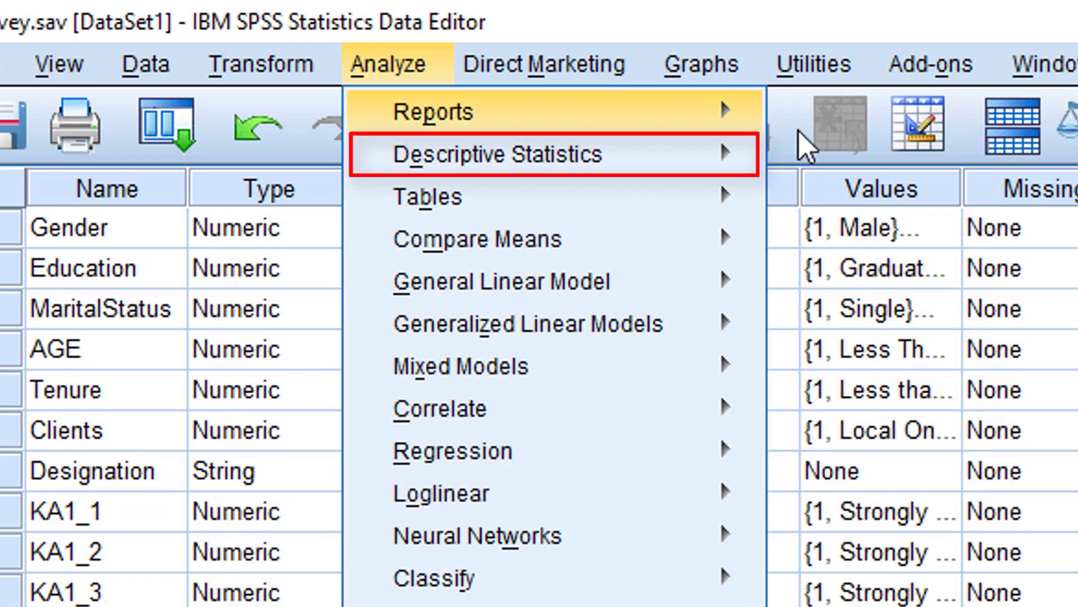
mouse_move(722, 152)
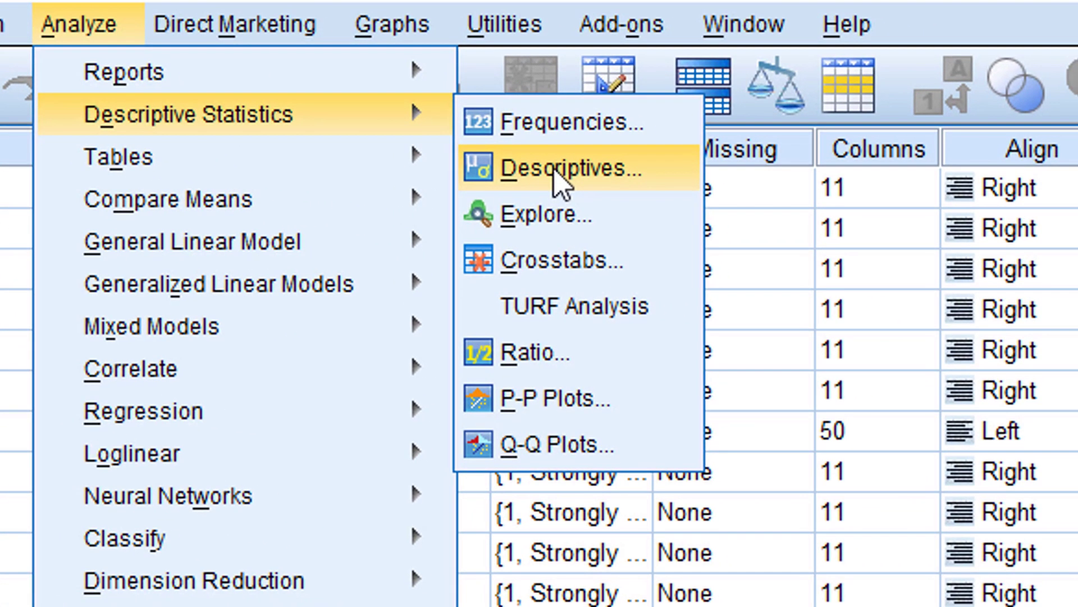
click(870, 219)
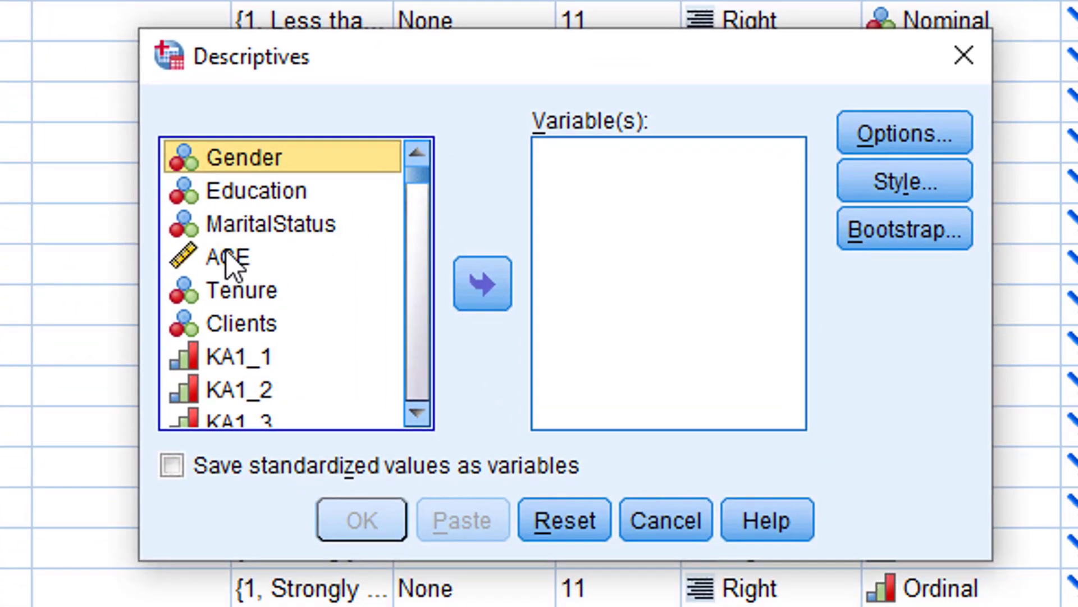
click(419, 497)
click(482, 283)
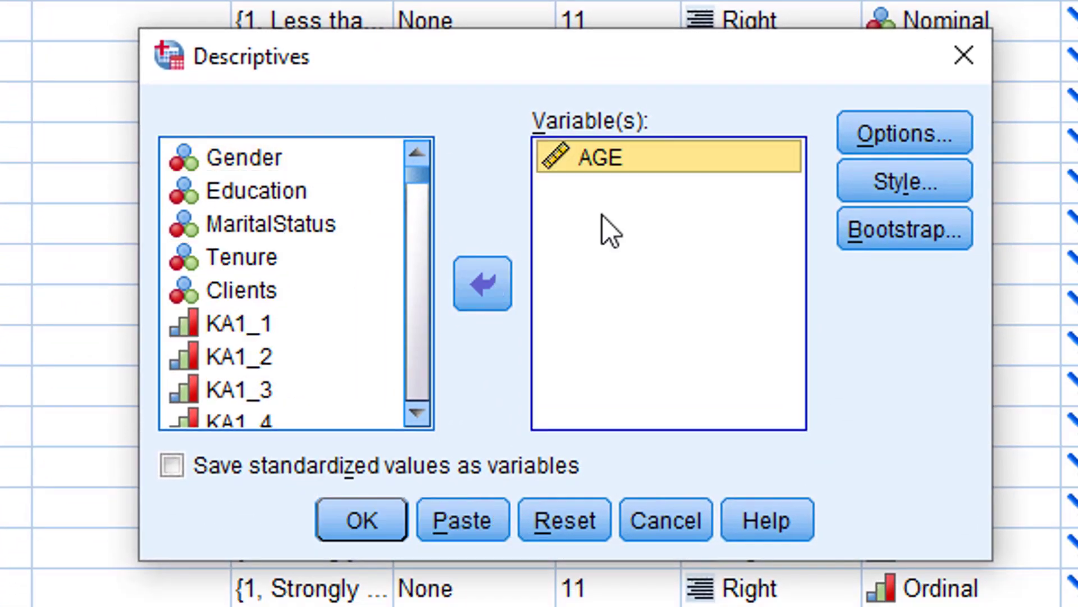
click(909, 148)
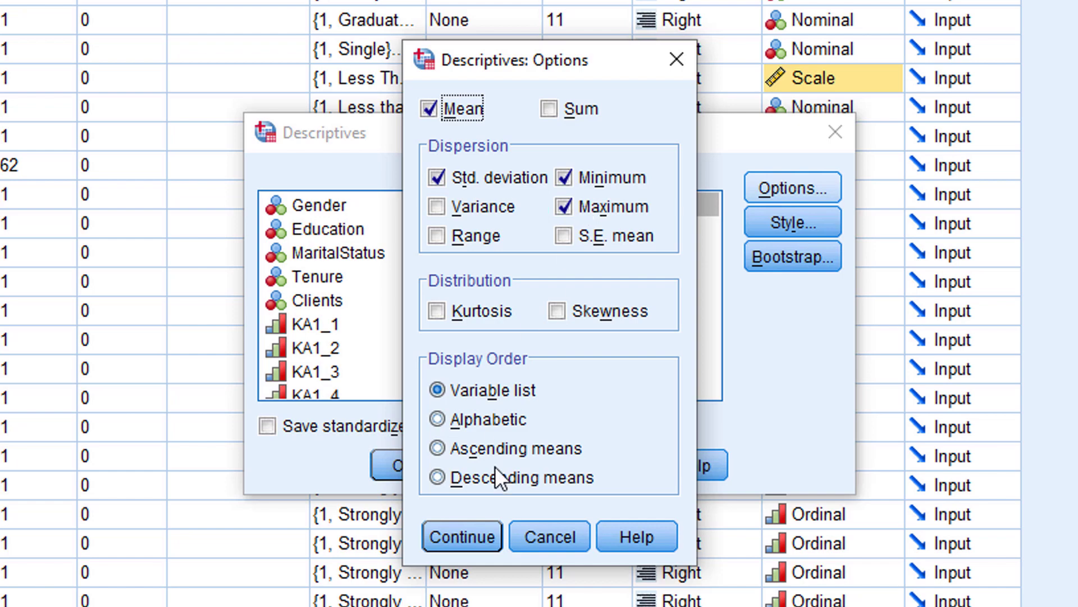
click(462, 540)
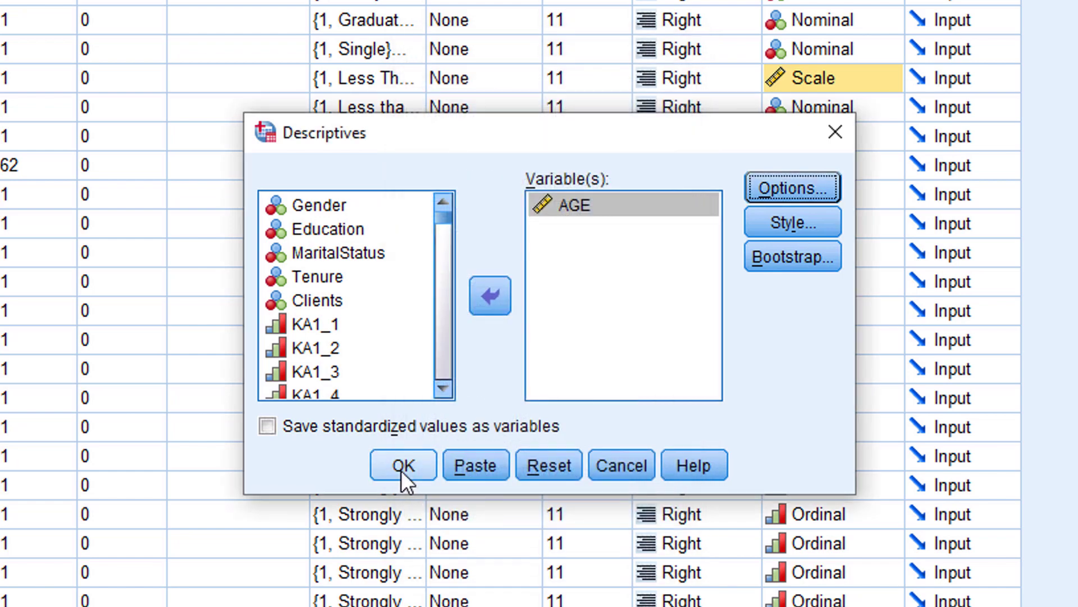
click(401, 470)
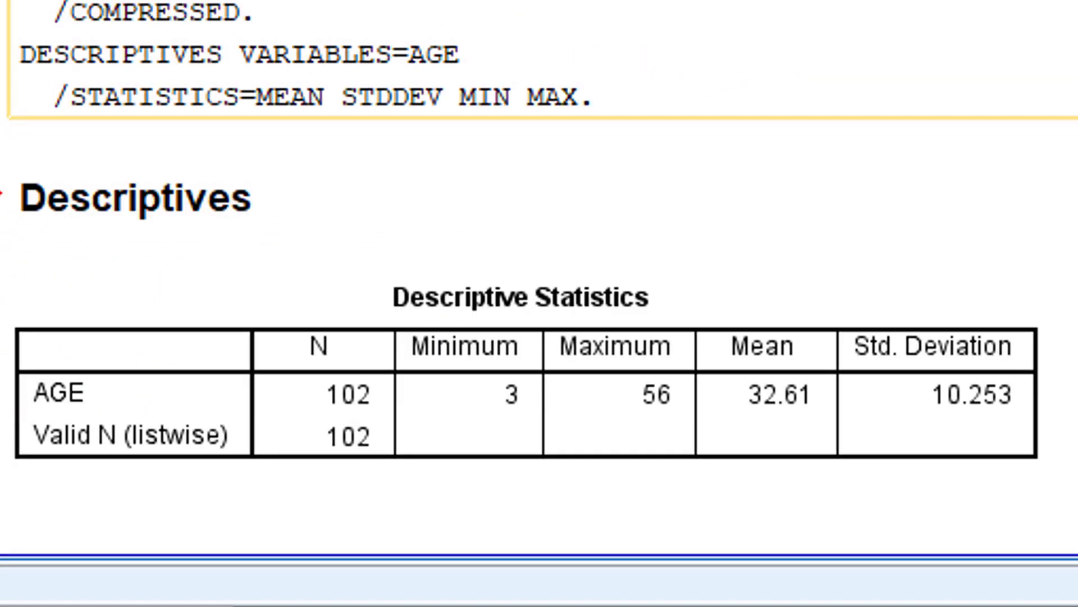